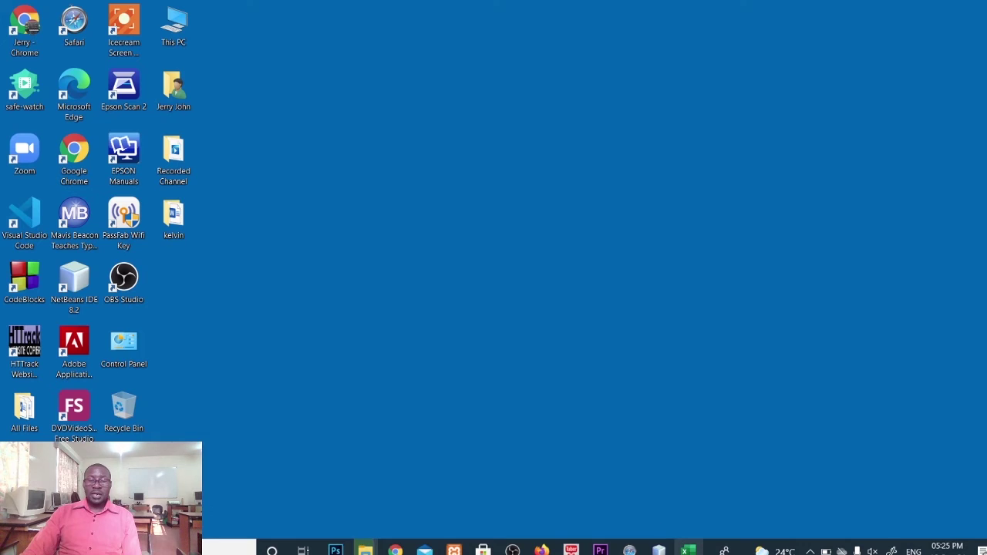
- Switch to the open Book1 workbook in Excel and select the formula topics list in J4:J9
click(687, 549)
click(281, 294)
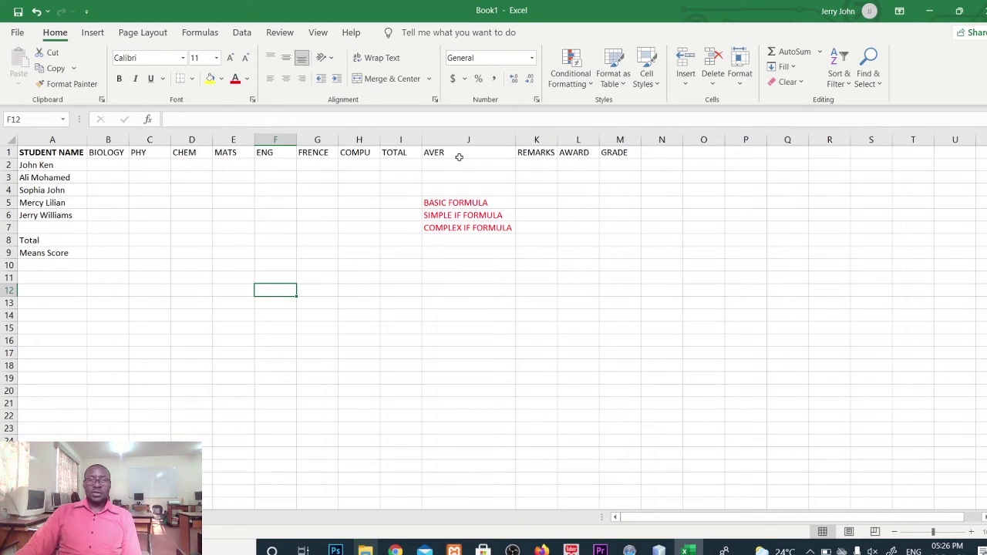
click(318, 330)
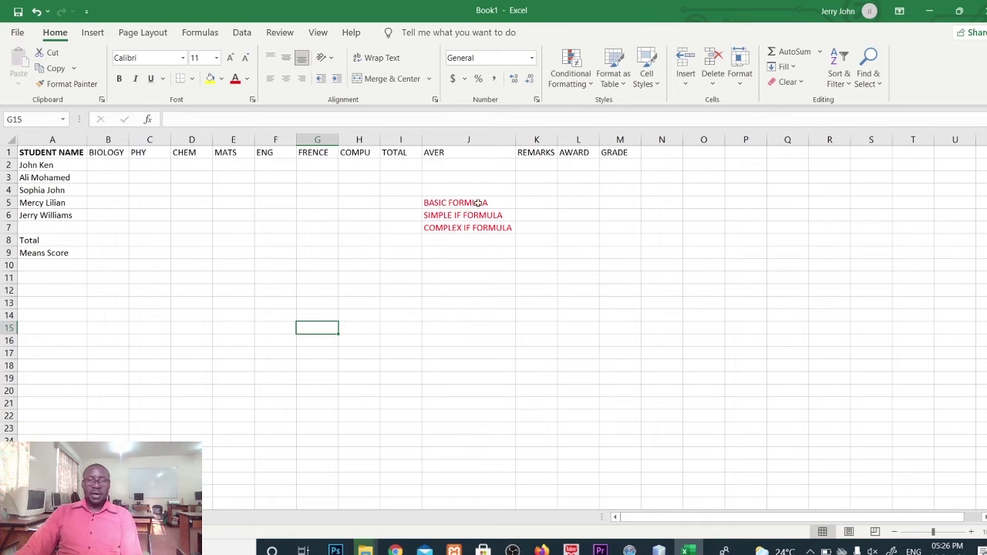
drag(463, 192, 475, 248)
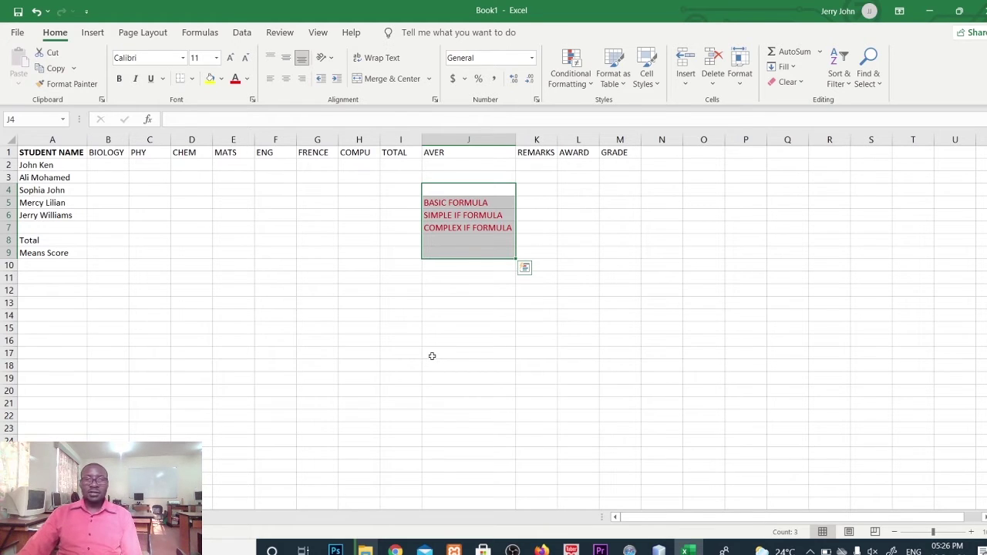
- Enlarge the BASIC FORMULA text in J5 to font size 18
click(459, 201)
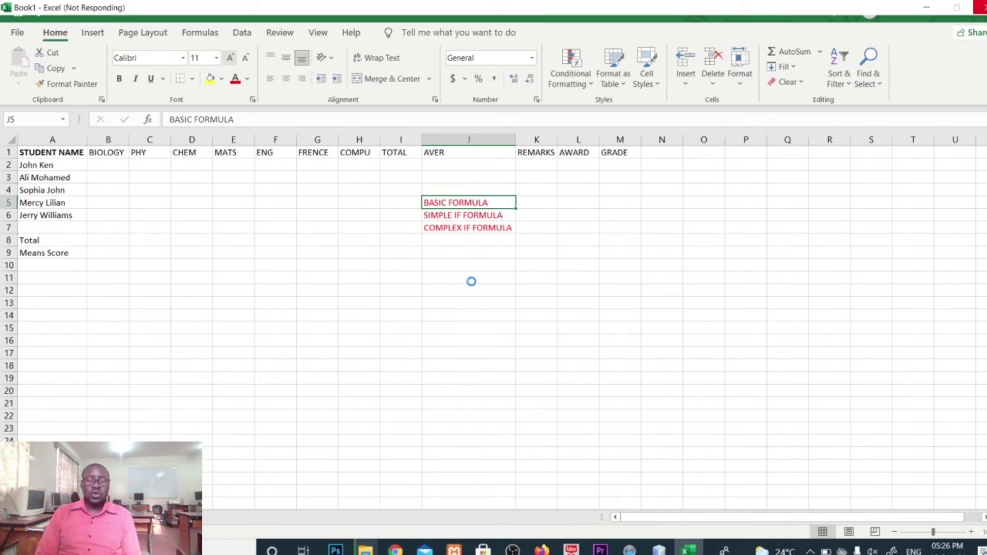
click(472, 282)
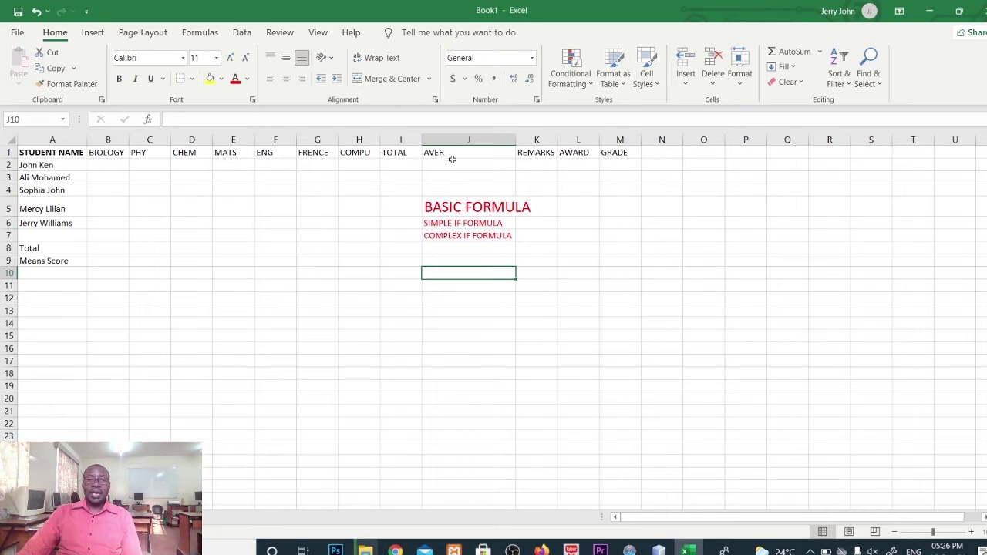
click(468, 226)
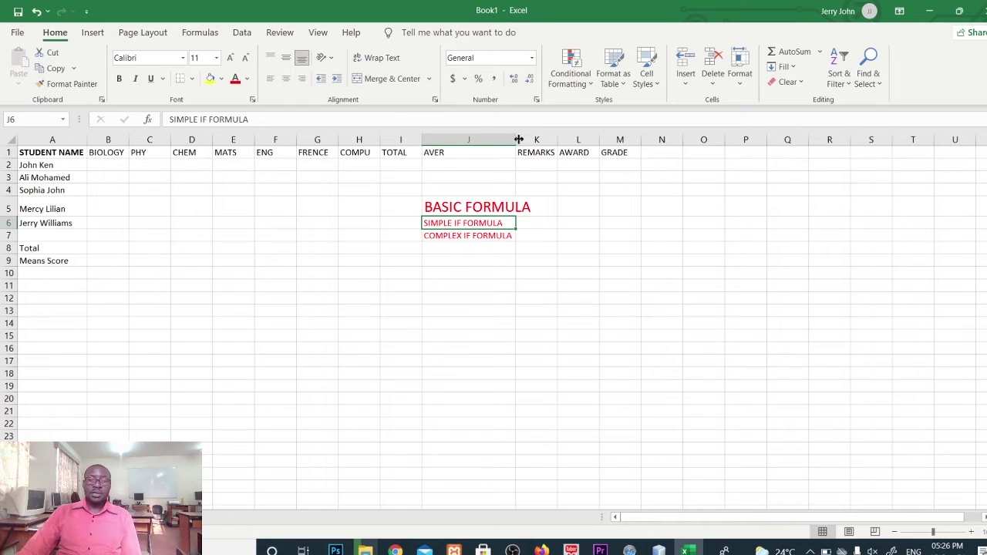
click(479, 210)
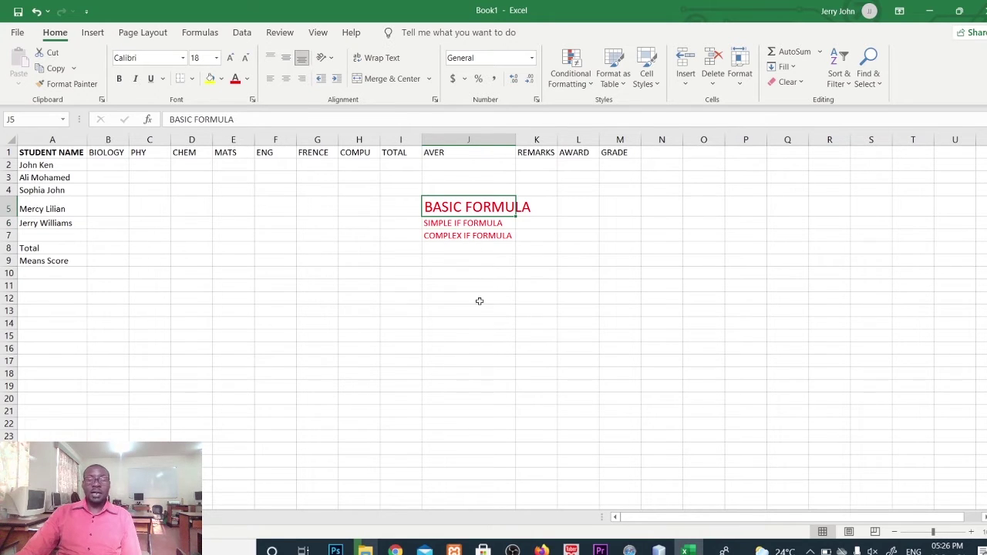
click(472, 223)
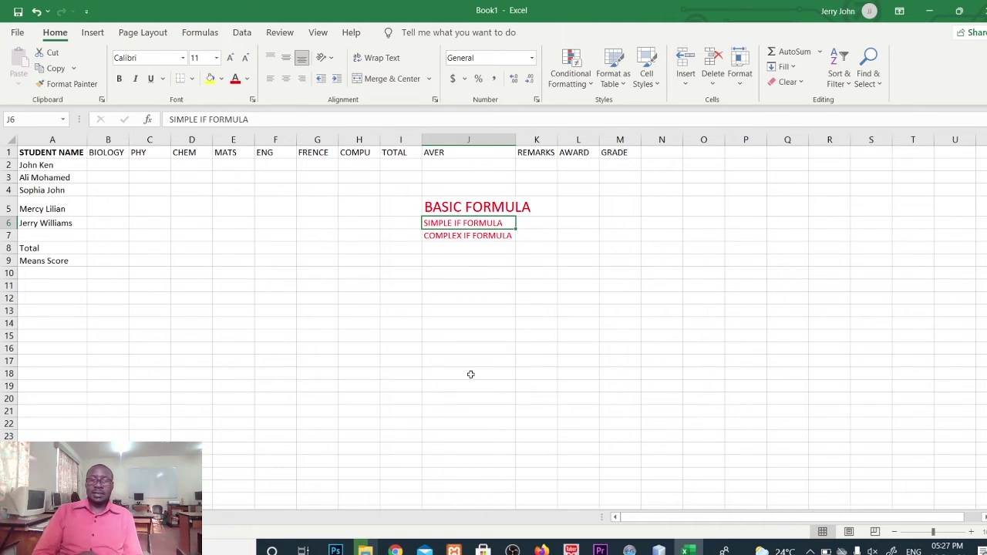
click(465, 237)
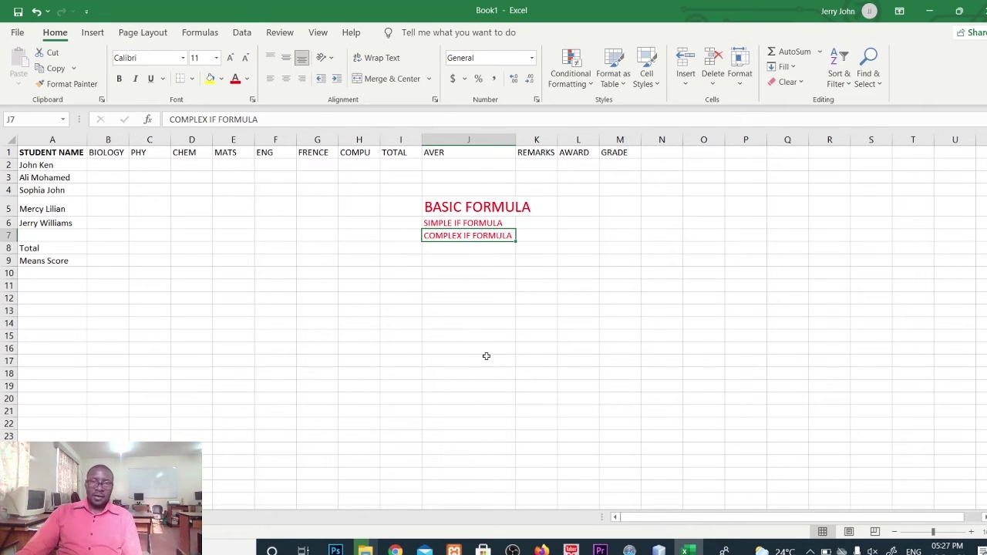
click(466, 271)
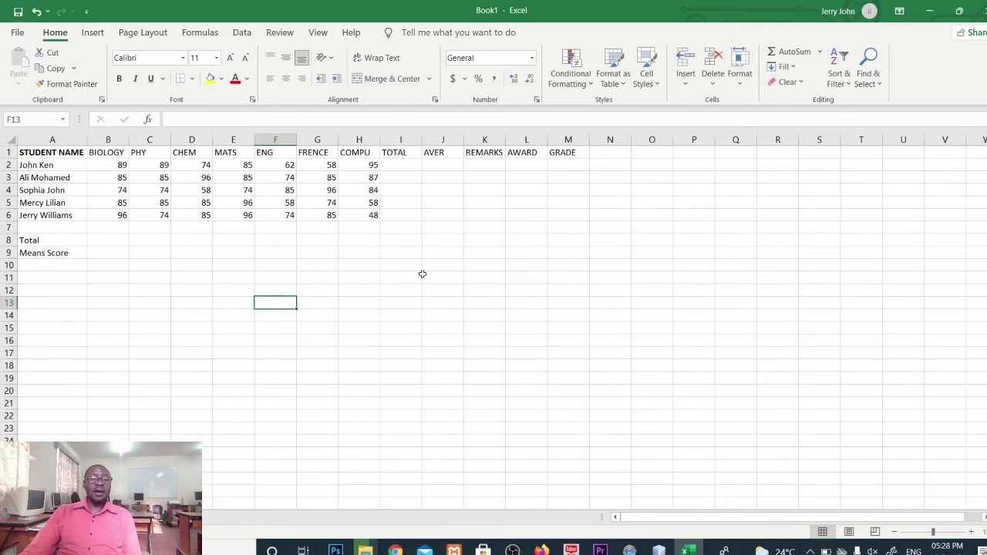
click(455, 241)
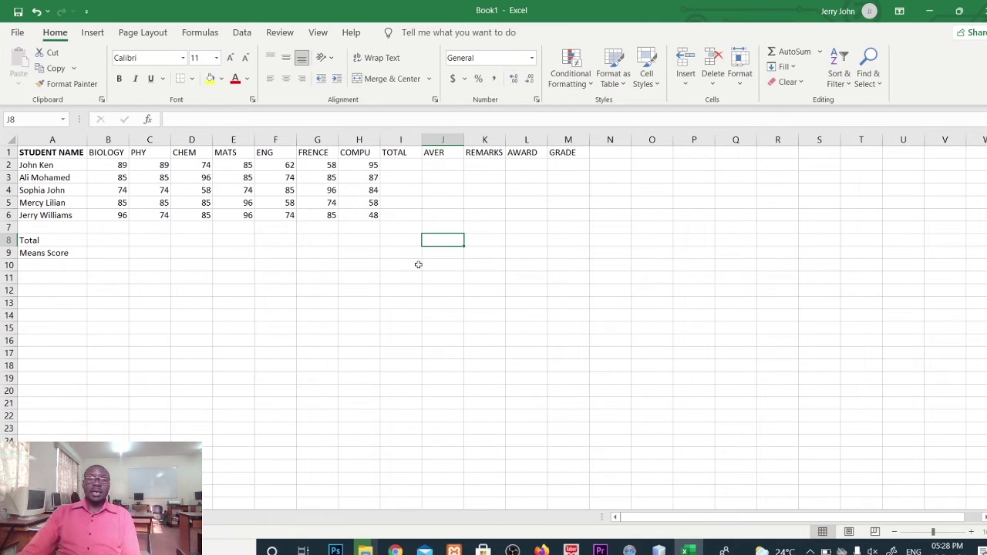
click(386, 166)
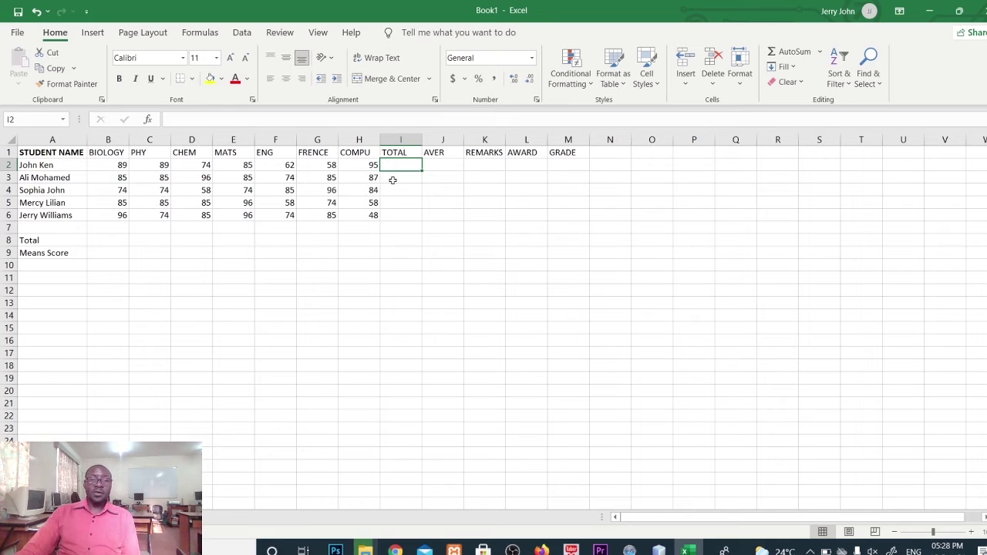
click(439, 164)
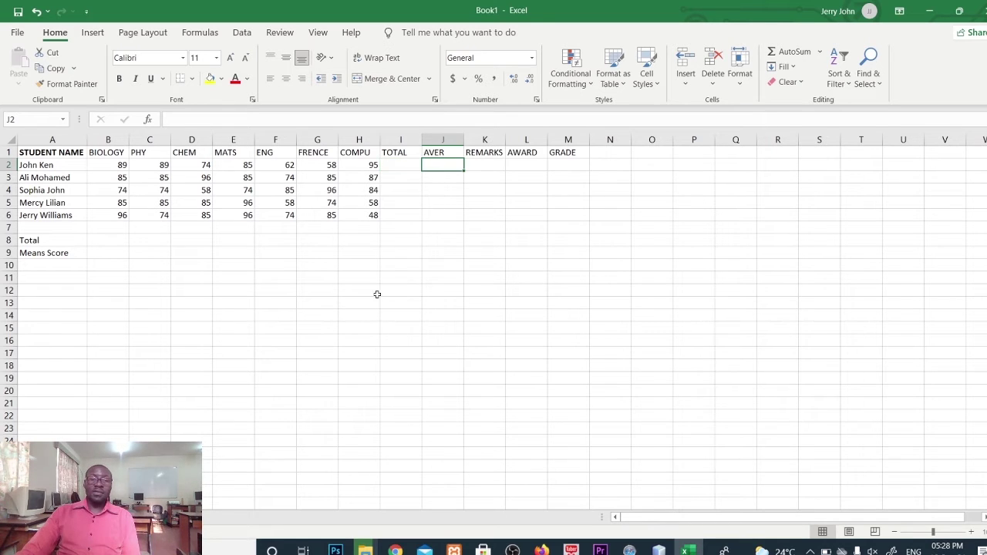
- Enter the formula =SUM(B2:H2) in I2 to total the first student's marks, cancelling the File In Use message
click(392, 166)
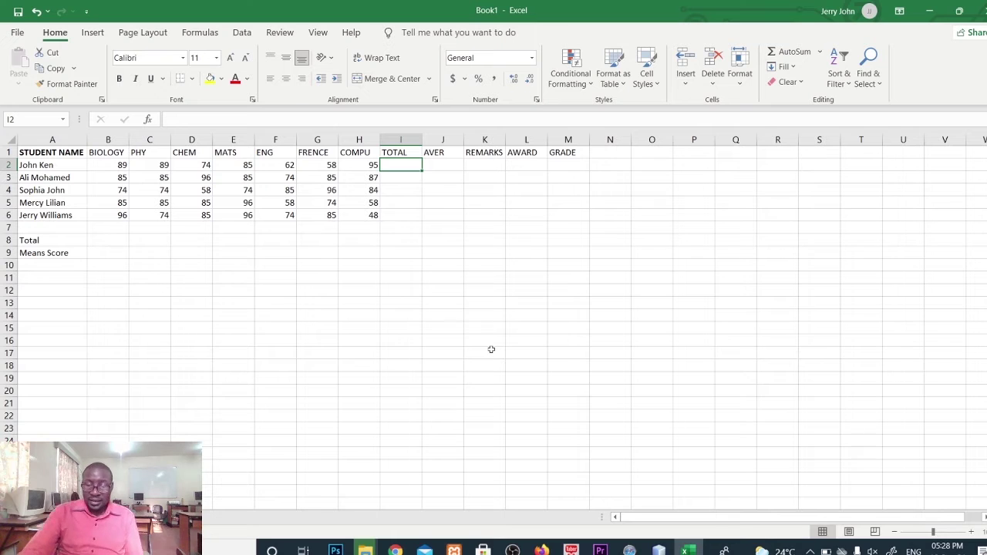
text(=)
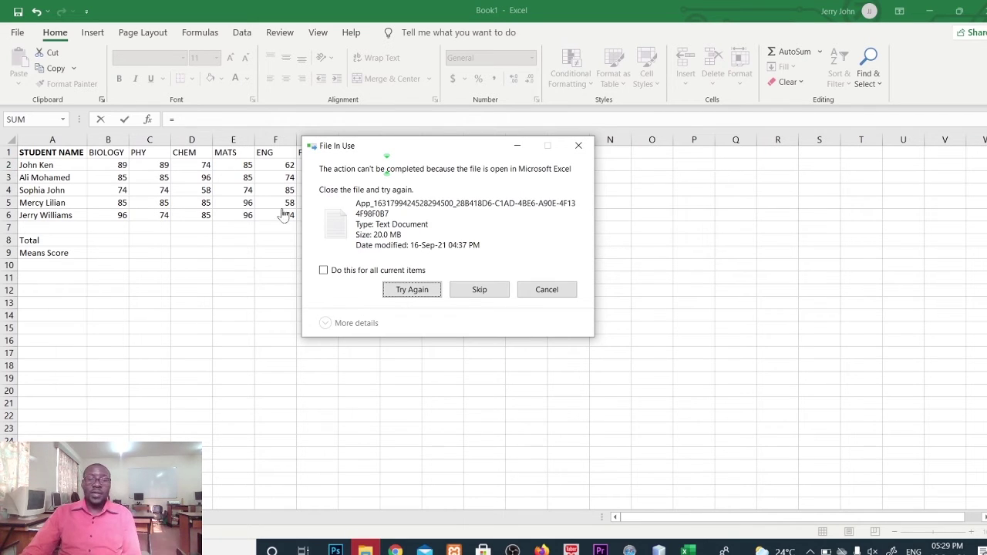
click(550, 293)
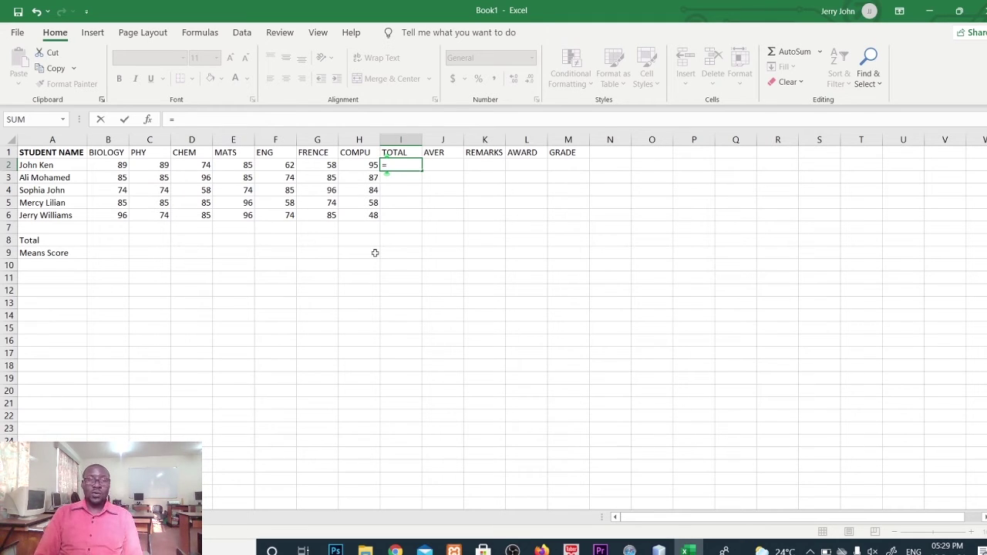
text(SUM)
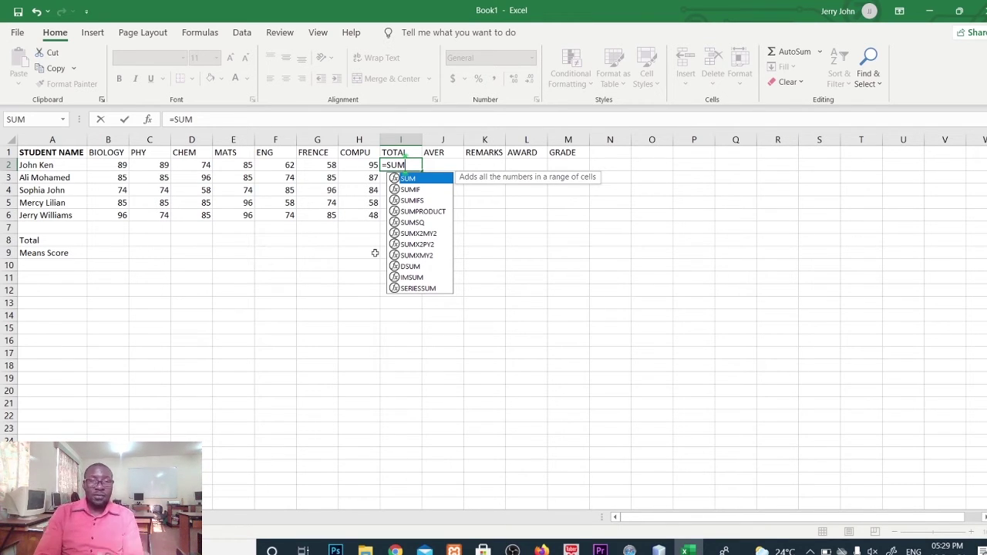
text(()
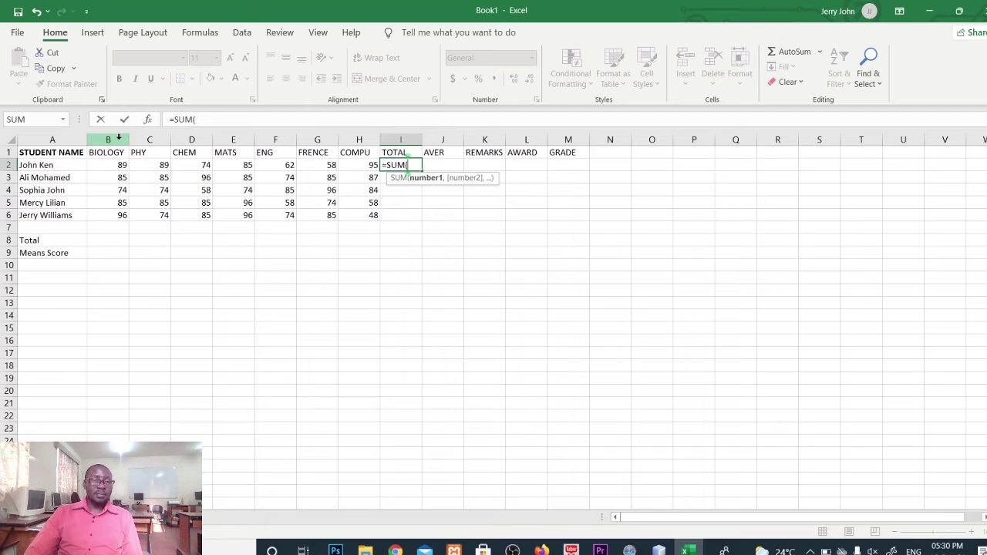
text(B)
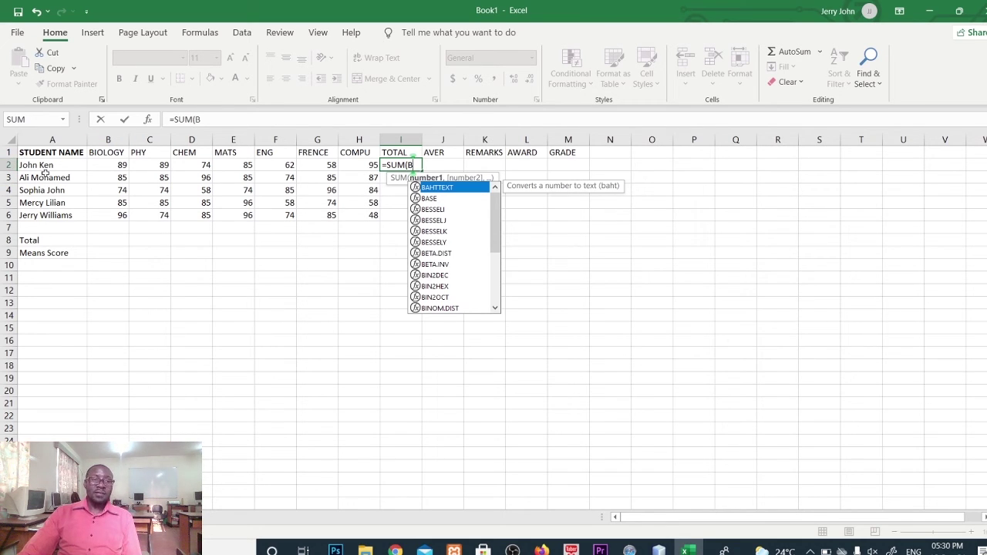
text(2)
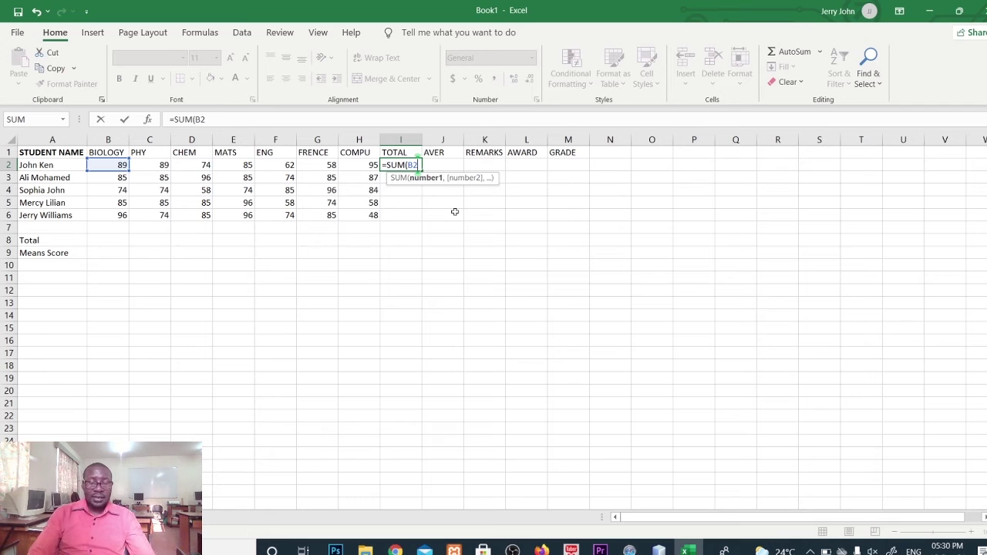
text(:)
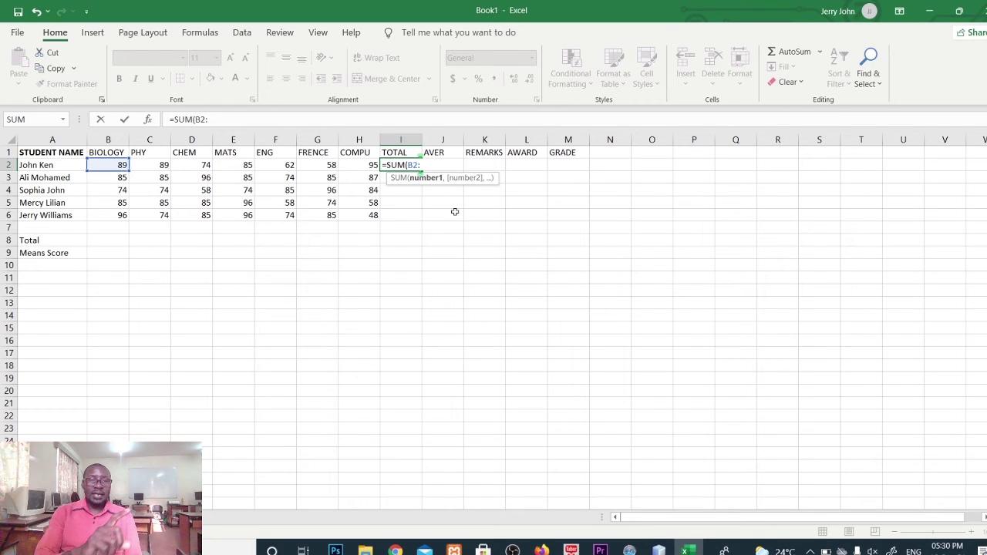
text(H2))
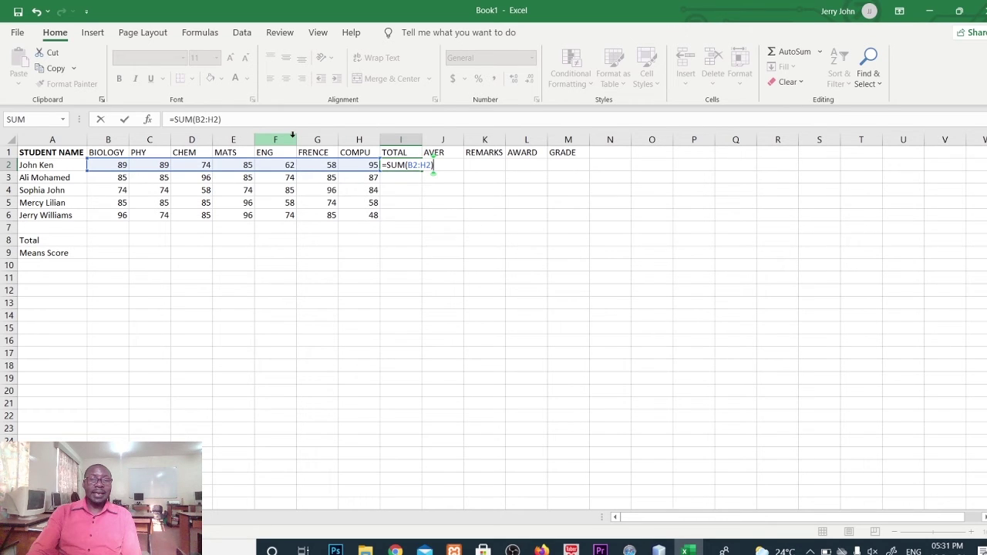
key(Return)
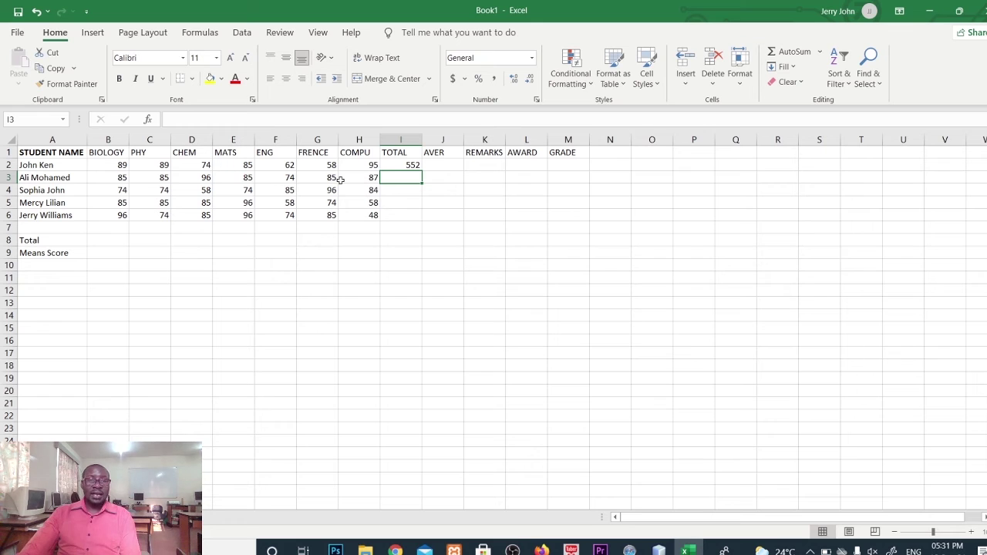
- Fill the SUM formula from I2 down to I6 for the remaining students and make these totals bold
click(393, 164)
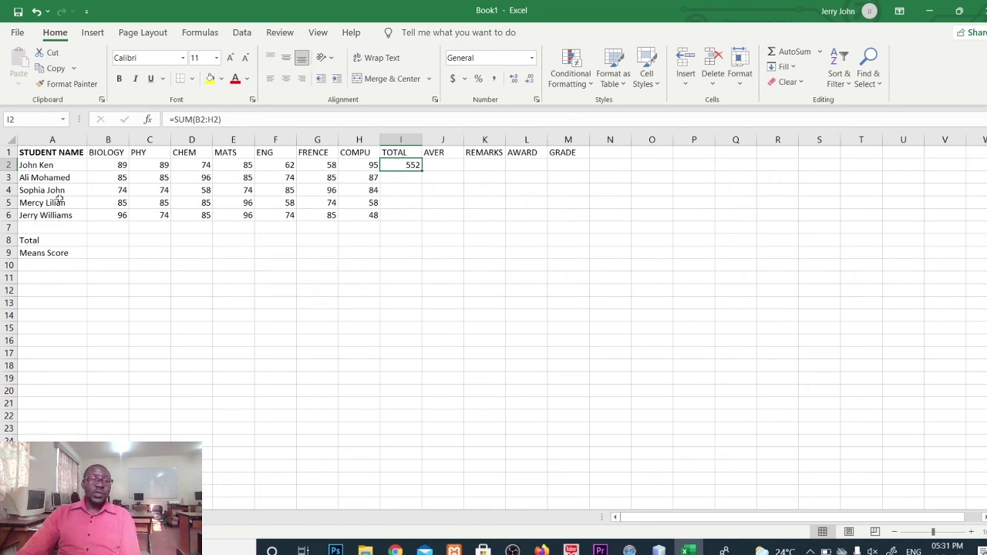
click(391, 180)
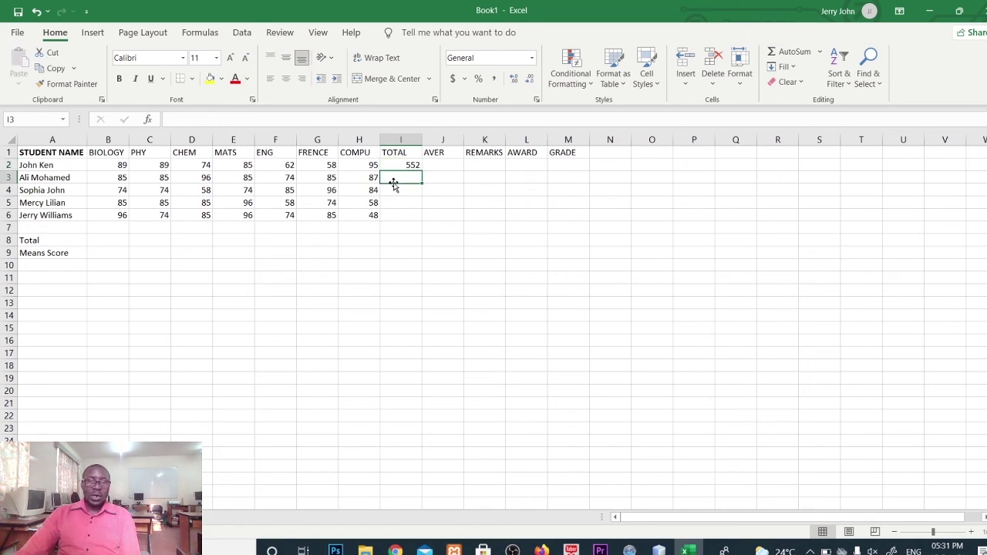
click(384, 200)
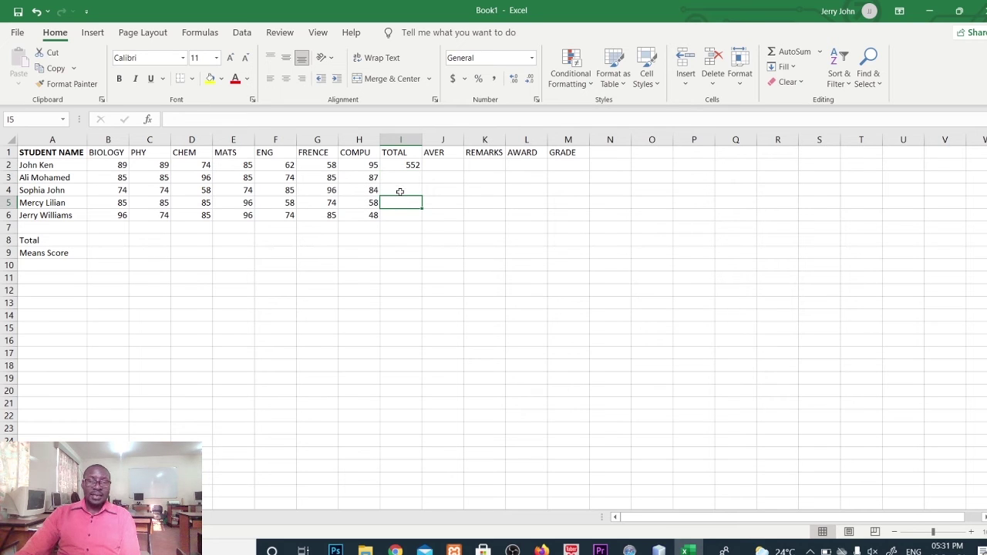
click(404, 167)
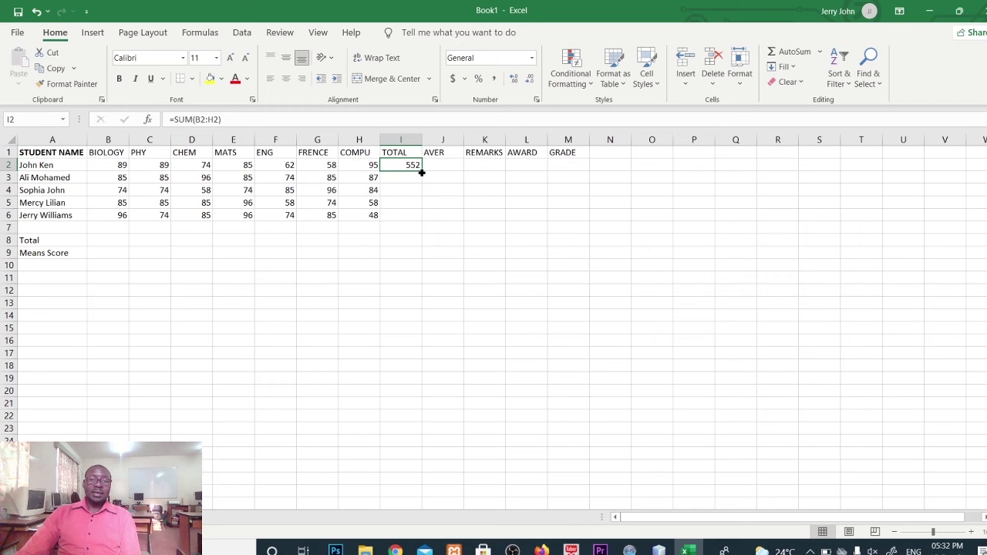
drag(422, 173, 415, 220)
drag(416, 220, 416, 220)
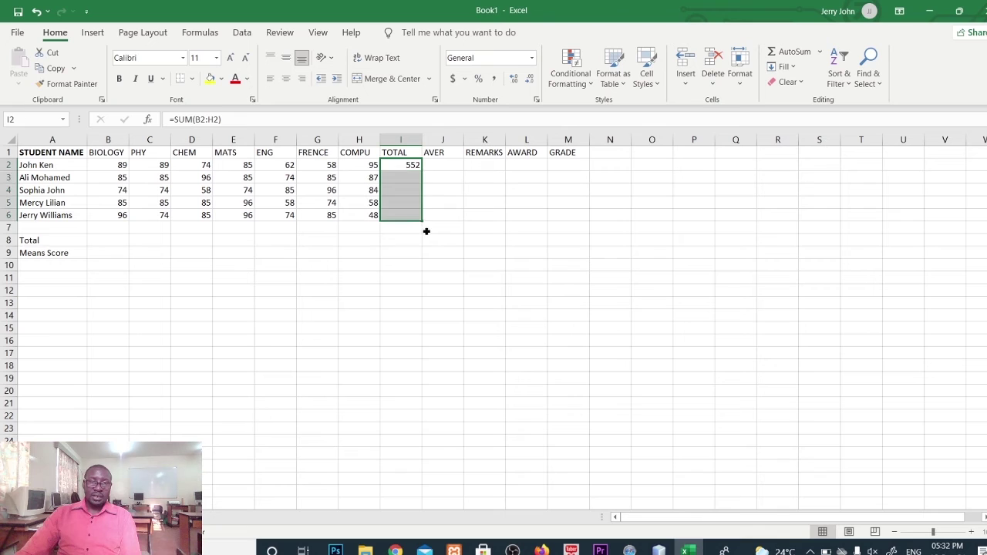
click(491, 342)
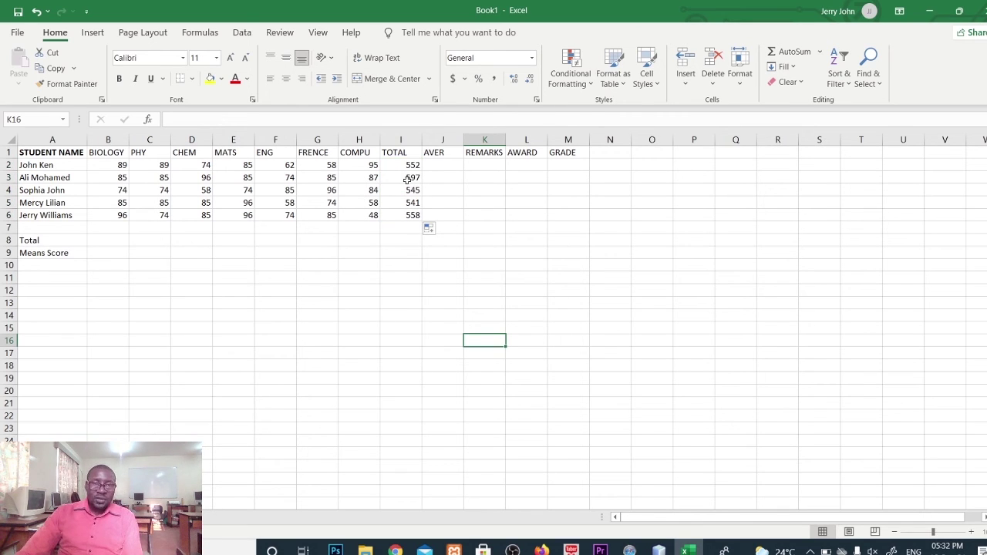
drag(407, 164, 403, 216)
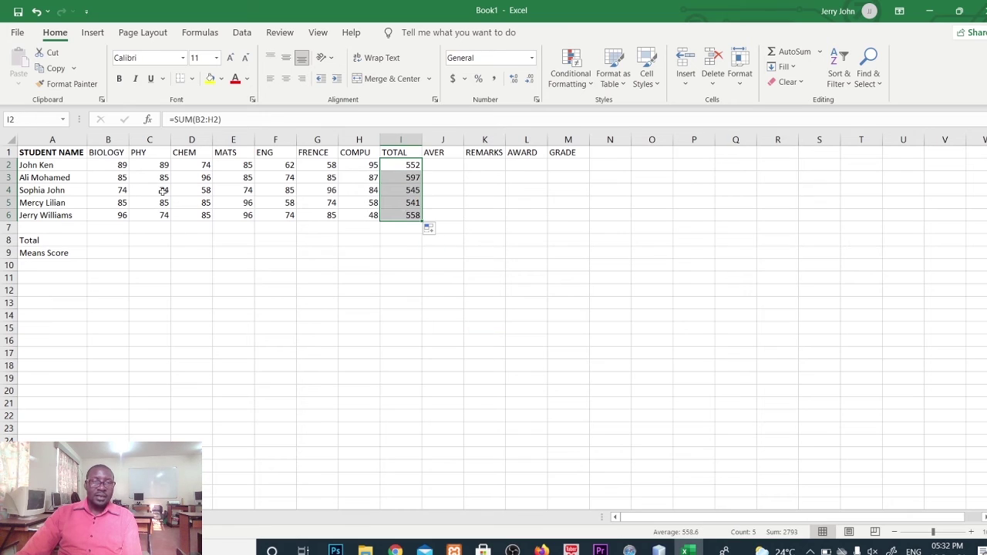
click(120, 80)
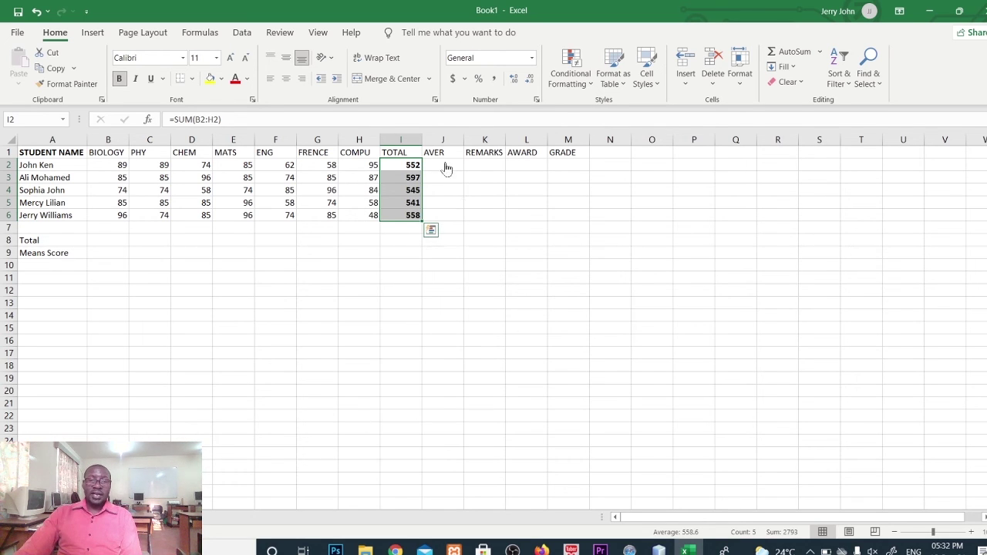
- Enter the formula =AVERAGE(B2:H2) in J2 to average the first student's marks
key(Right)
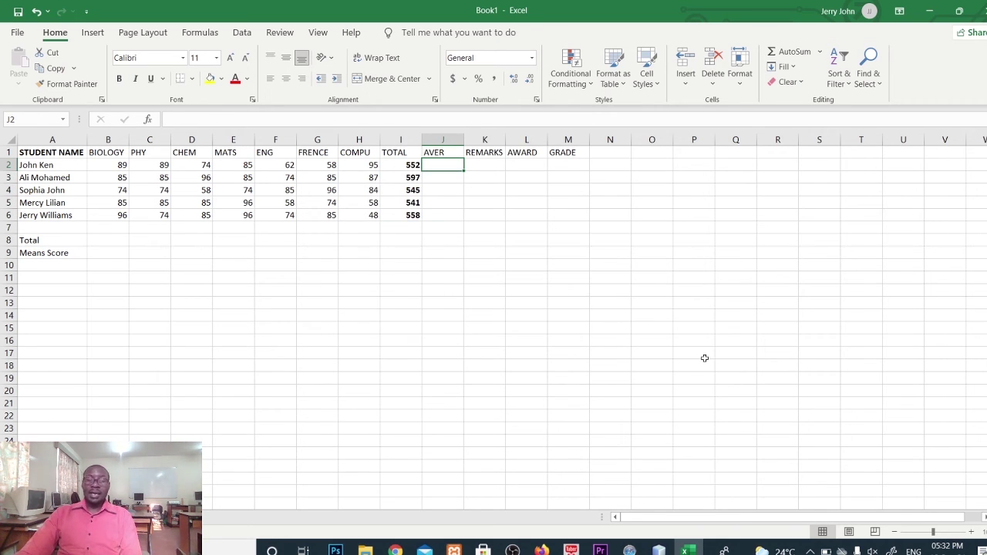
text(=)
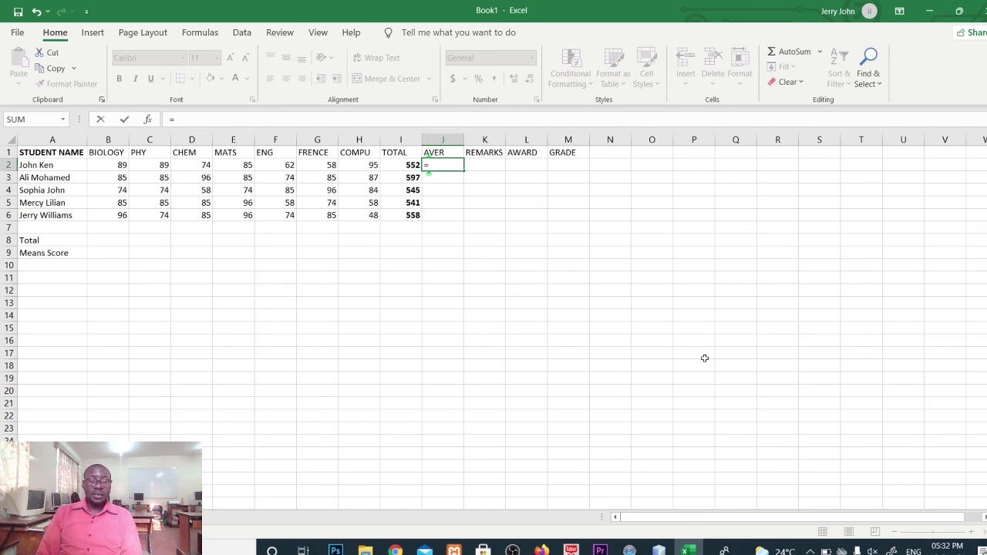
text(AVERAGE)
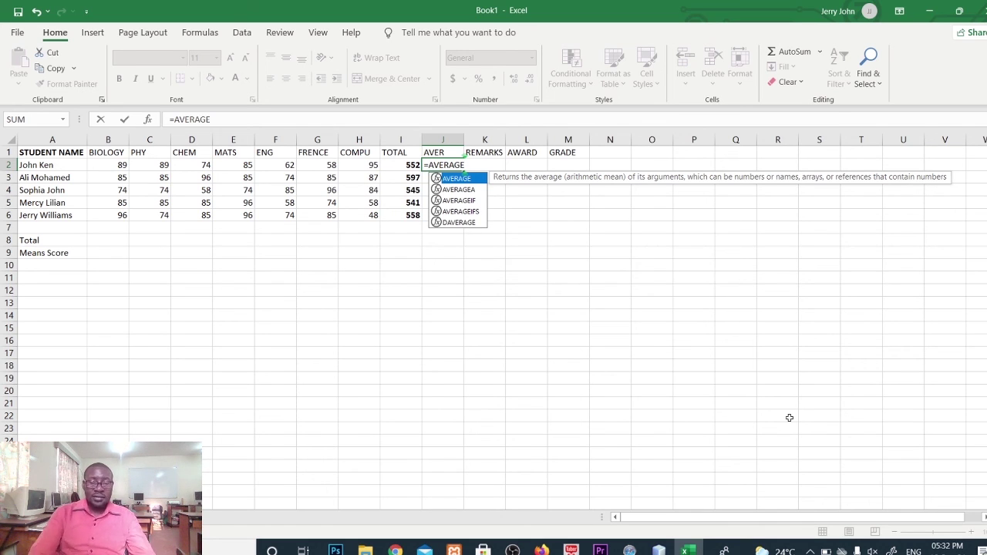
text(()
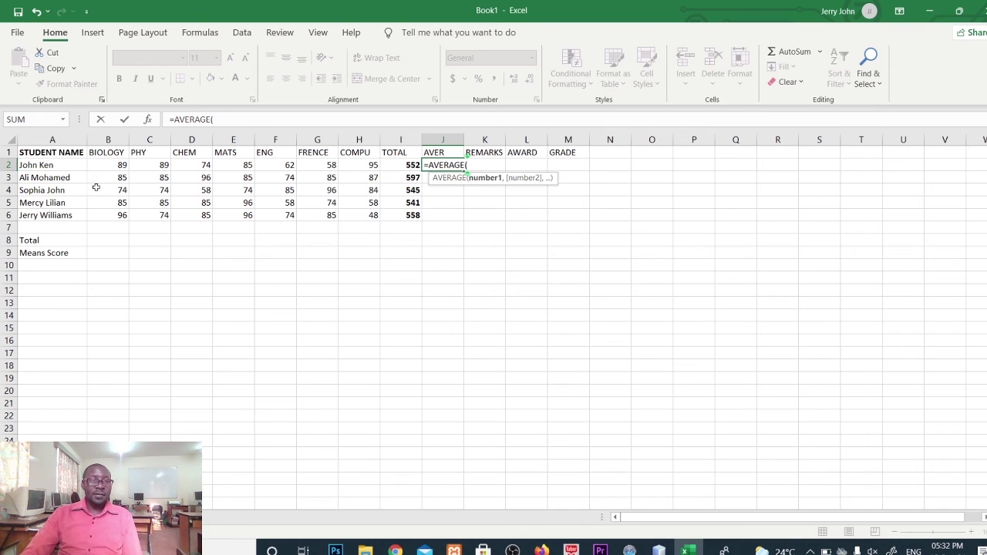
text(B)
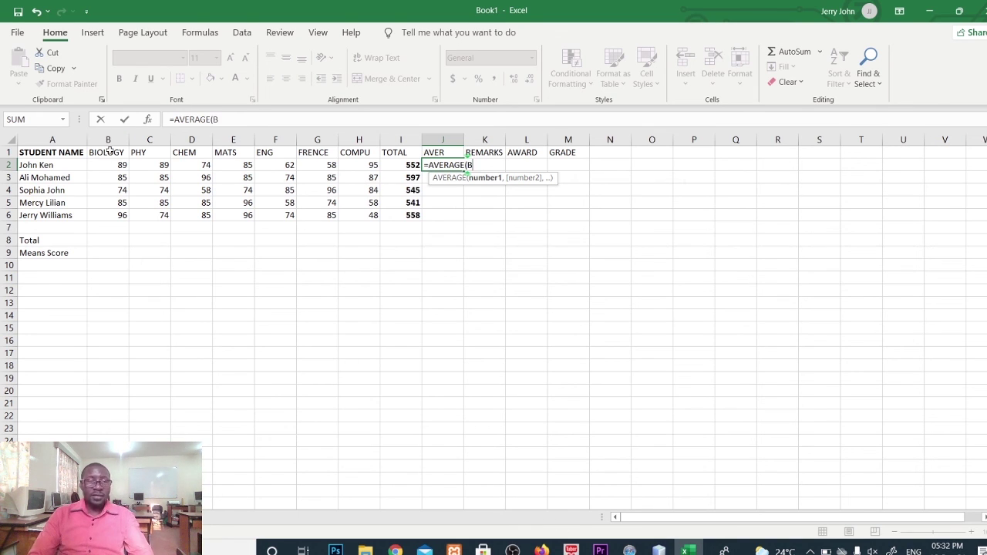
text(2)
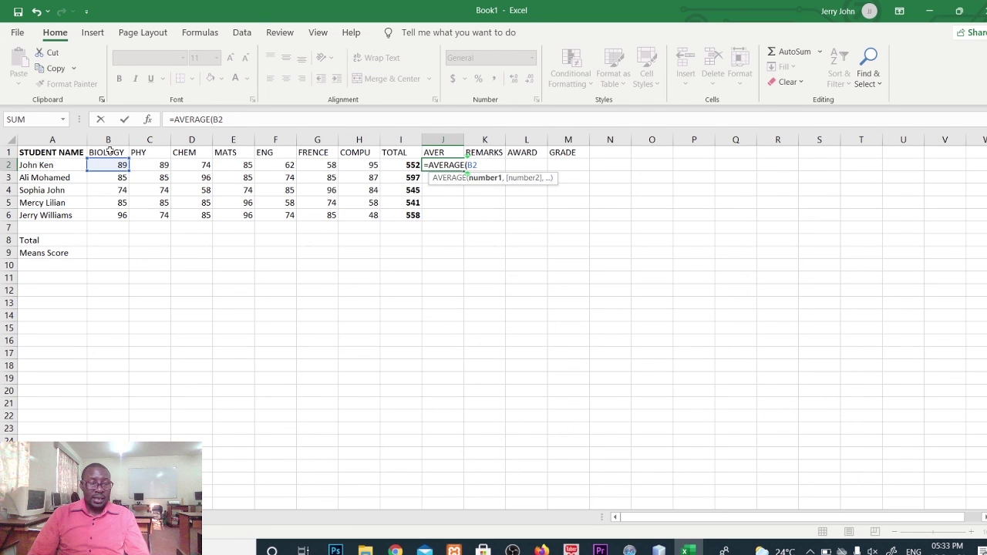
drag(108, 165, 358, 165)
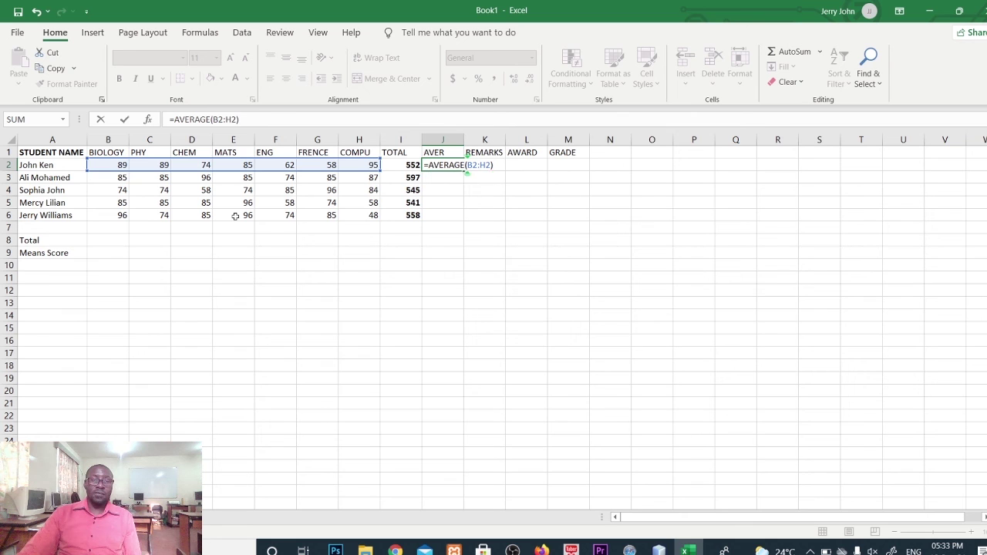
text())
key(Return)
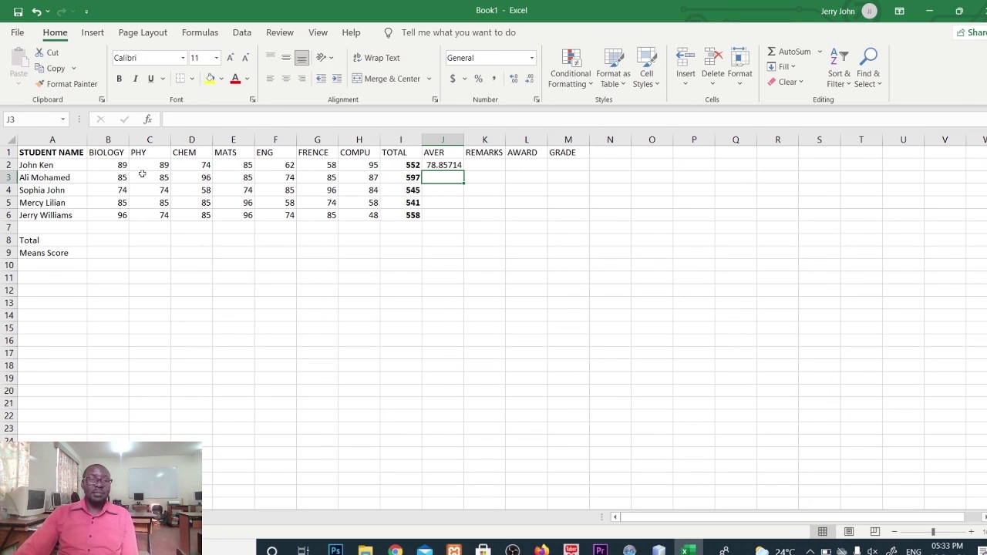
- Fill the AVERAGE formula from J2 down to J6 for the remaining students and deselect the range
click(415, 166)
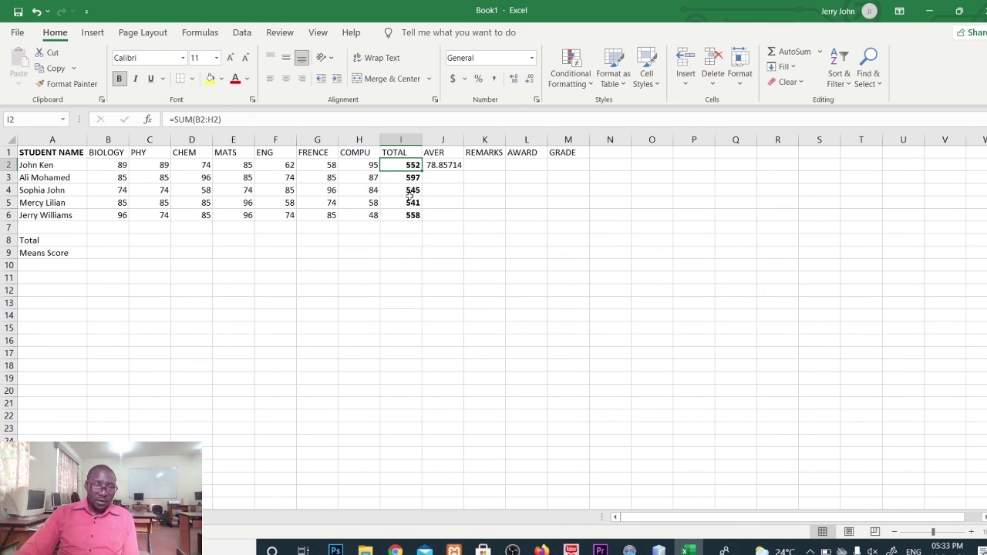
click(452, 165)
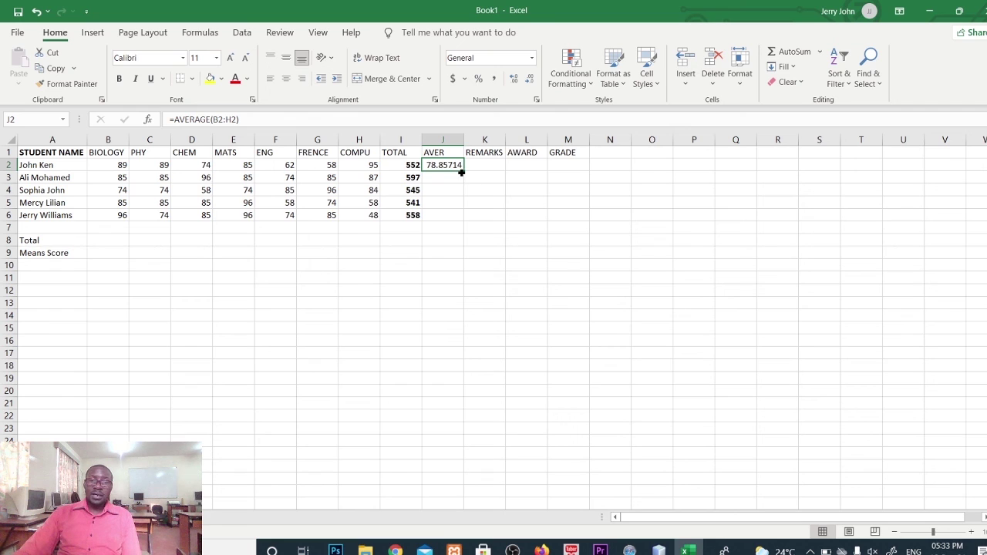
drag(461, 170, 461, 225)
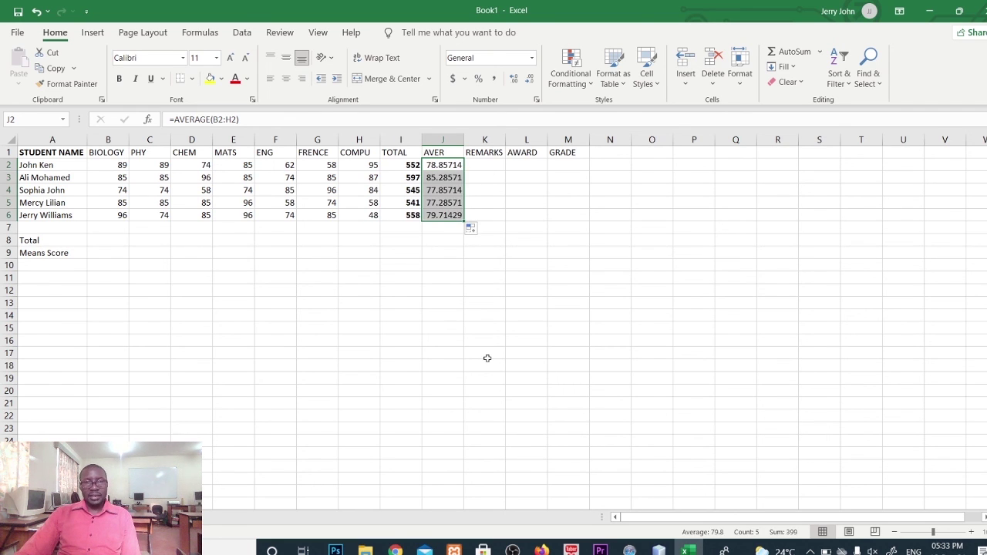
click(488, 359)
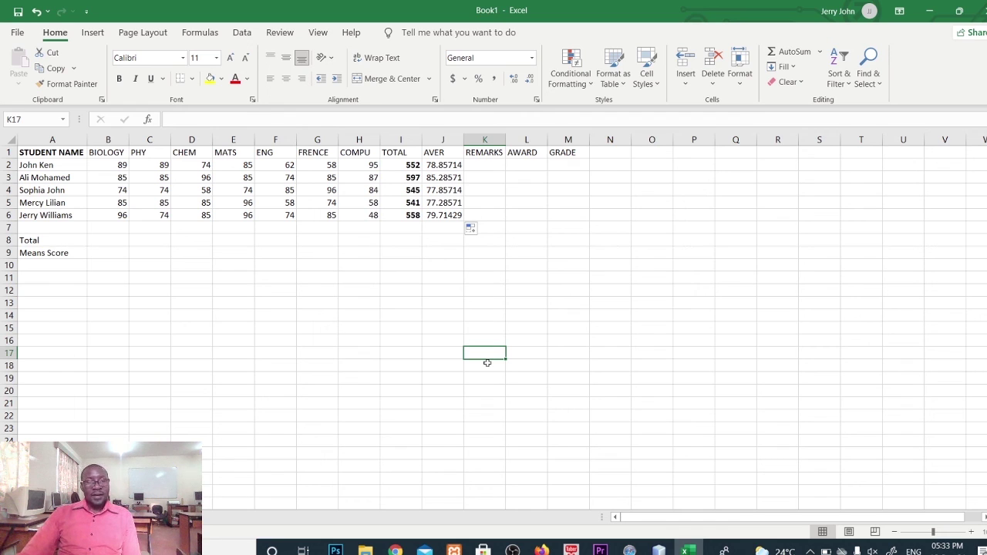